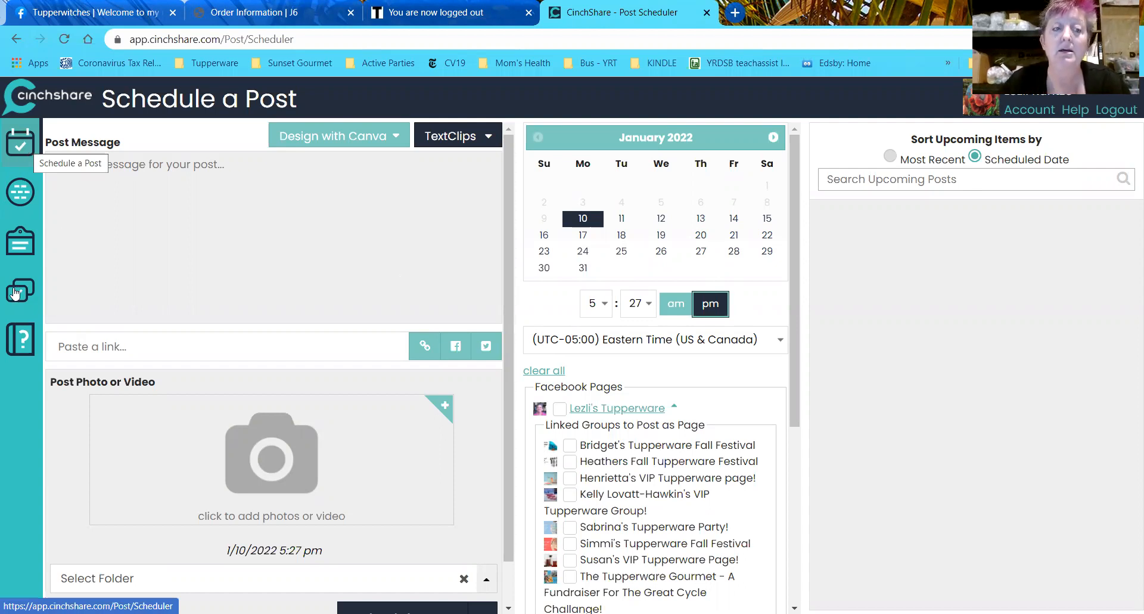
# - Open Manage Posts and view the contents of TOTL Shared Folders among the saved folders
pyautogui.click(19, 291)
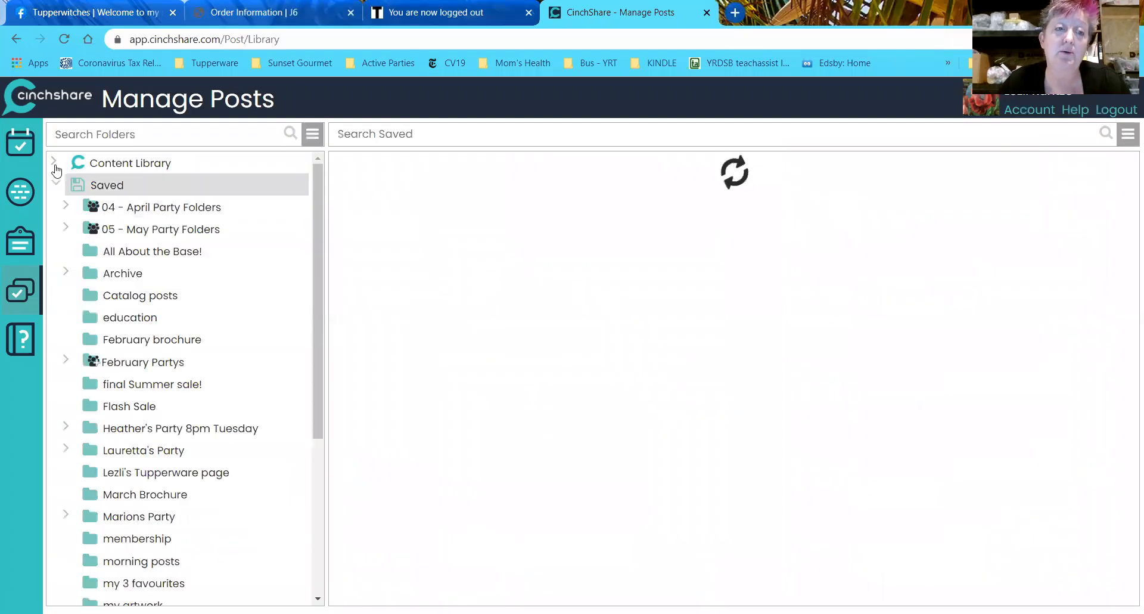
pyautogui.scroll(-4, 114, 252)
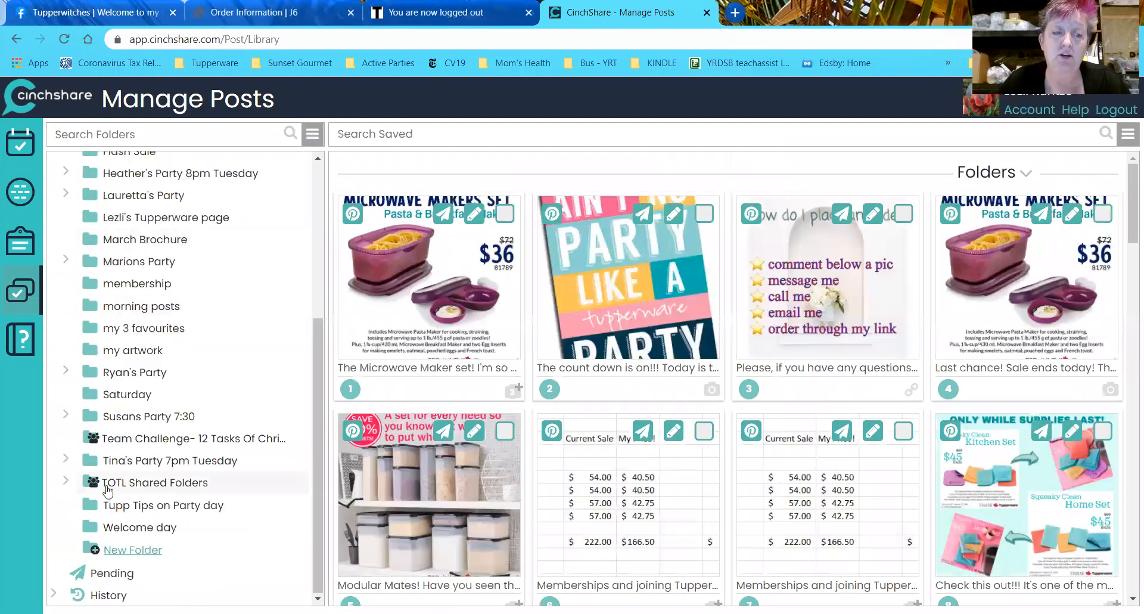
pyautogui.click(172, 484)
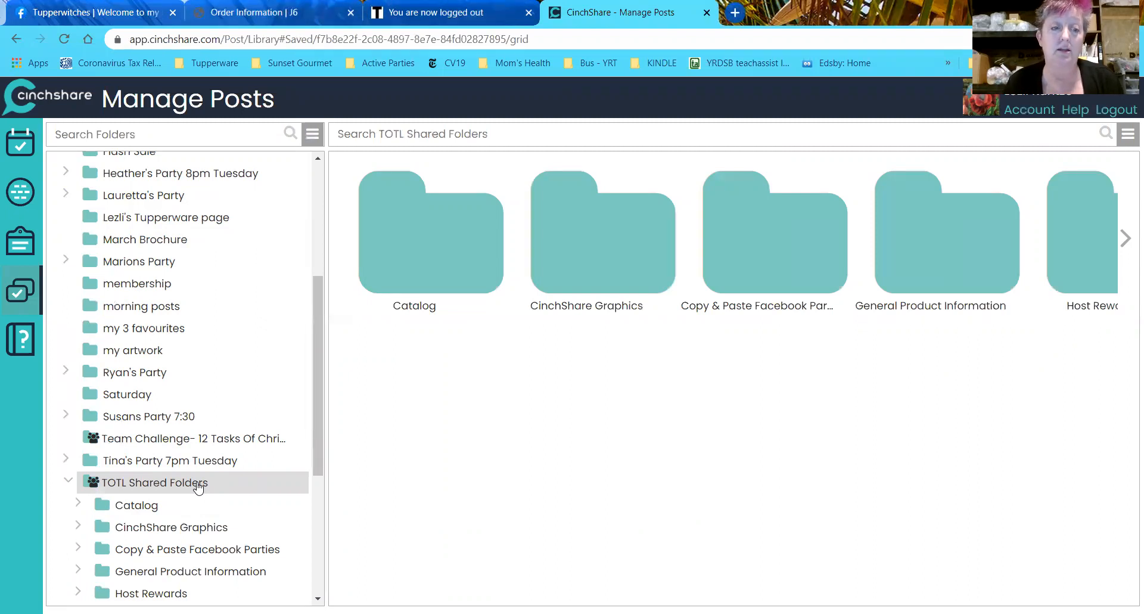
pyautogui.scroll(4, 179, 288)
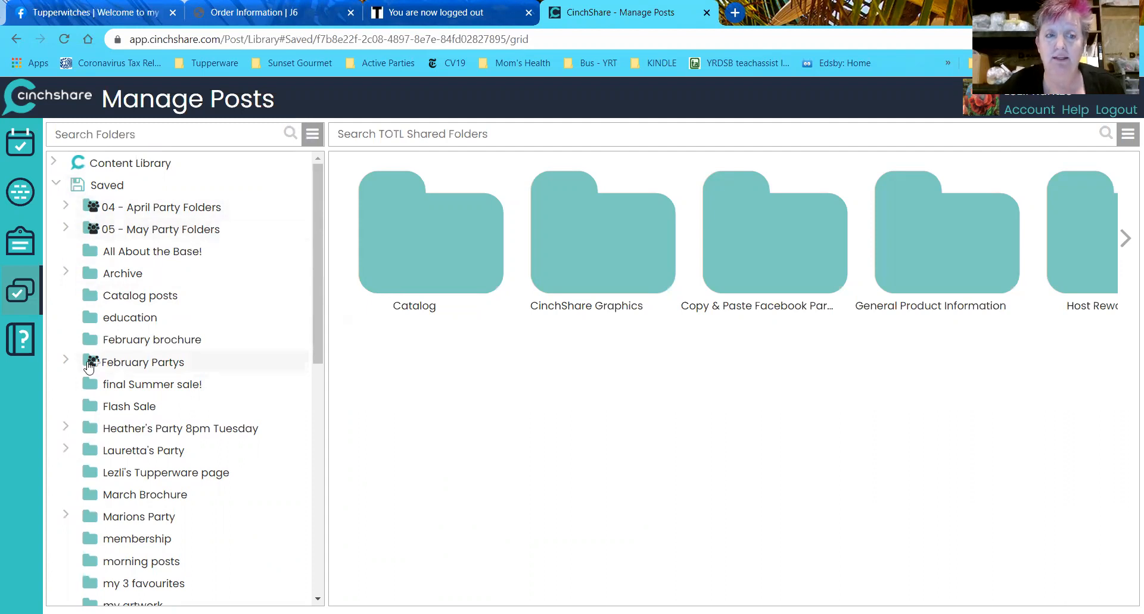
pyautogui.click(16, 143)
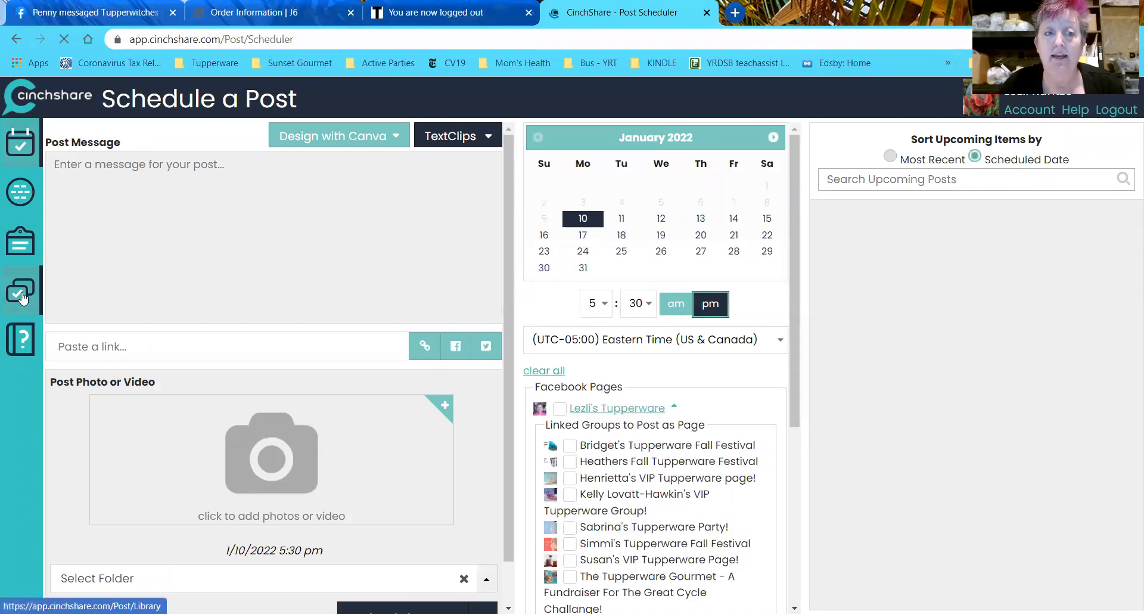
pyautogui.click(27, 282)
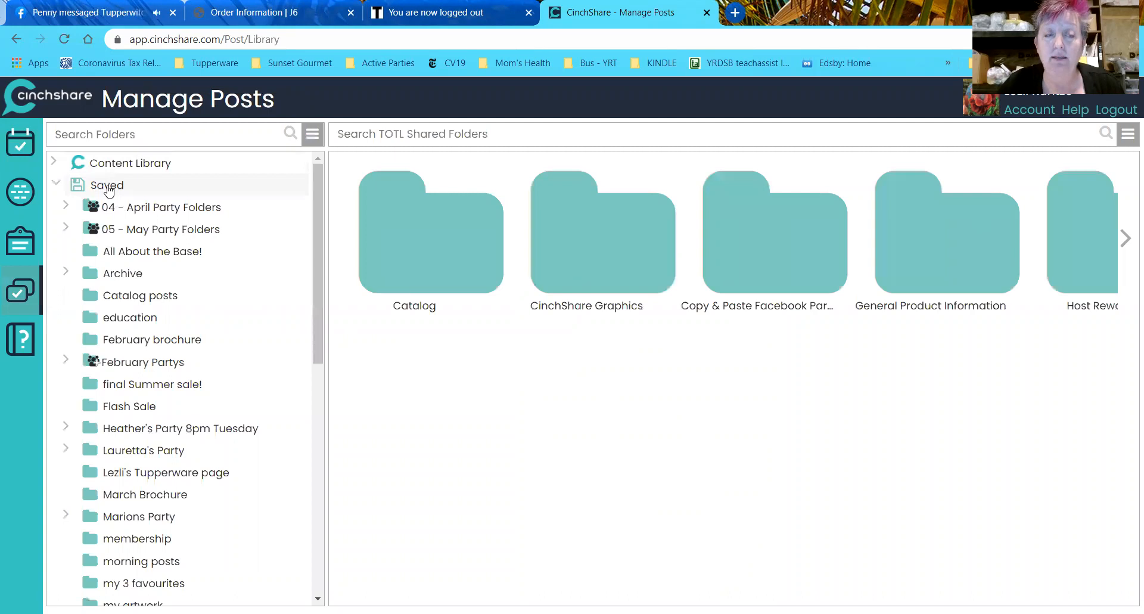
# - Create a new folder named "Share with Tupperwitches" inside the Saved folder
pyautogui.click(108, 187)
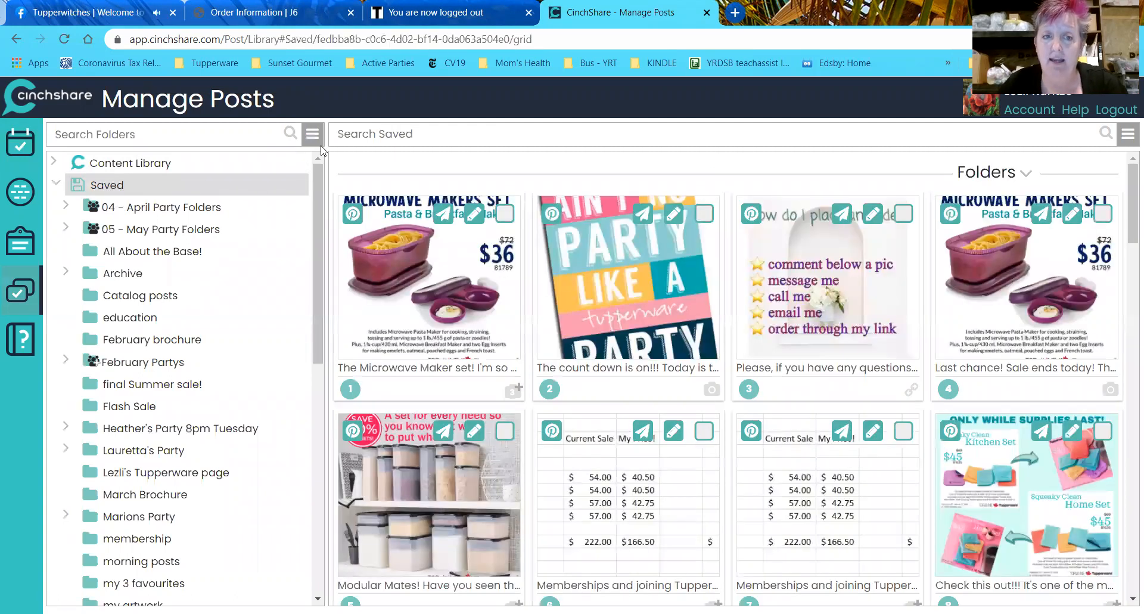
pyautogui.click(312, 134)
pyautogui.click(292, 159)
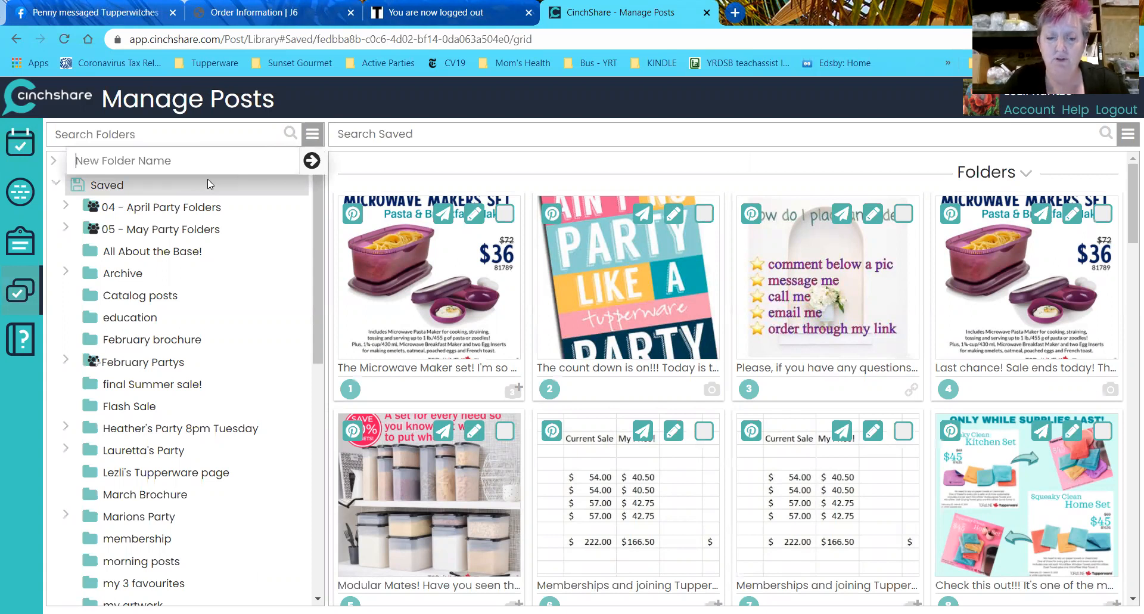
pyautogui.write('Share')
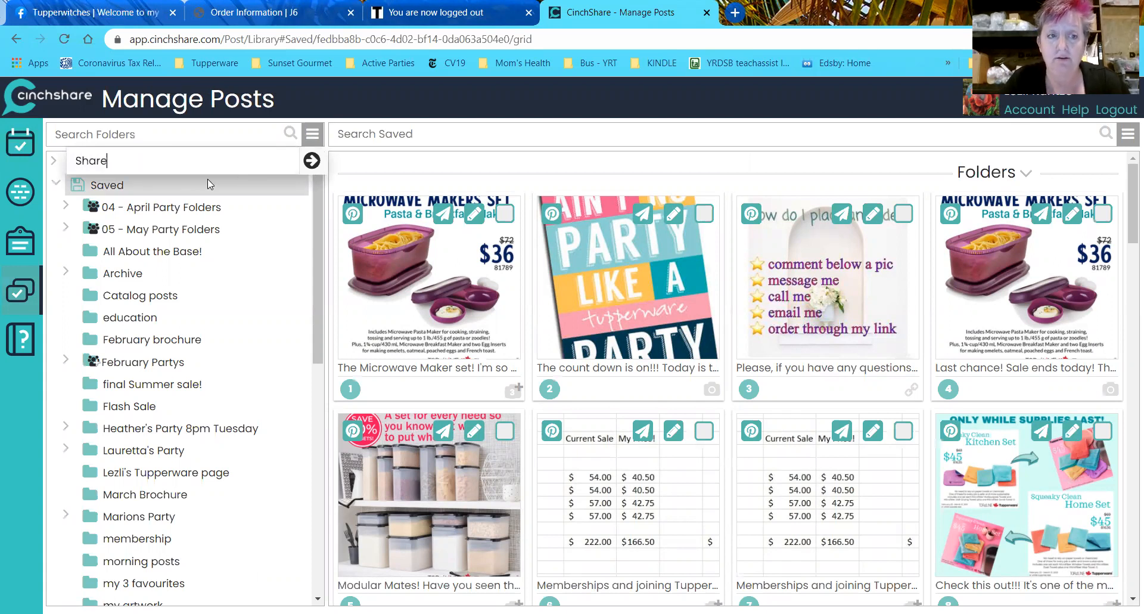
pyautogui.write(' wiht')
pyautogui.press('BackSpace')
pyautogui.press('BackSpace')
pyautogui.write('the')
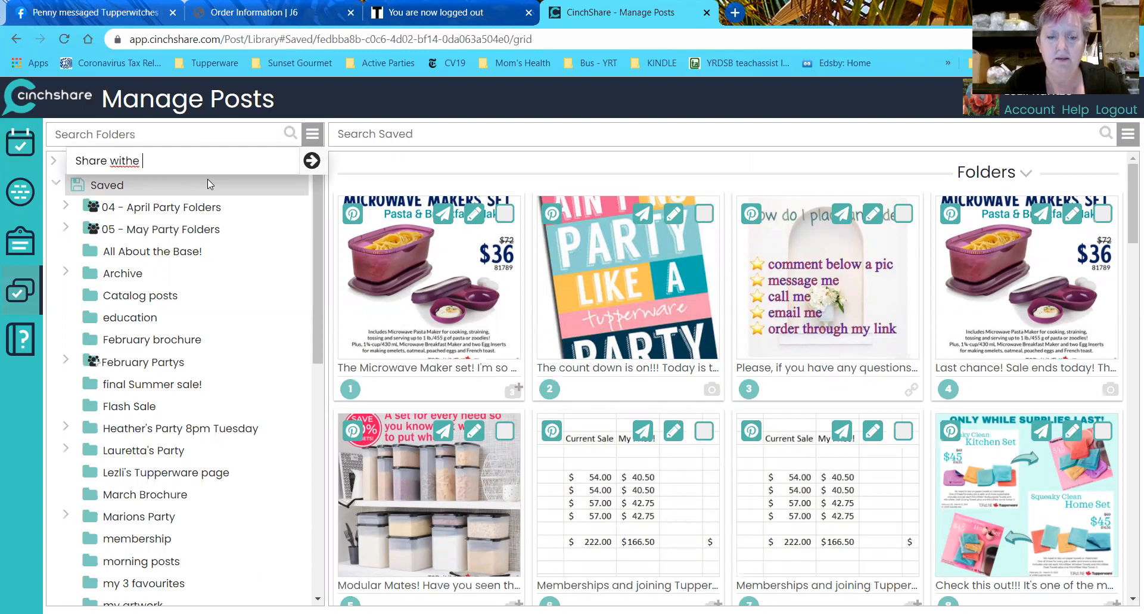
pyautogui.press('BackSpace')
pyautogui.write('Tu')
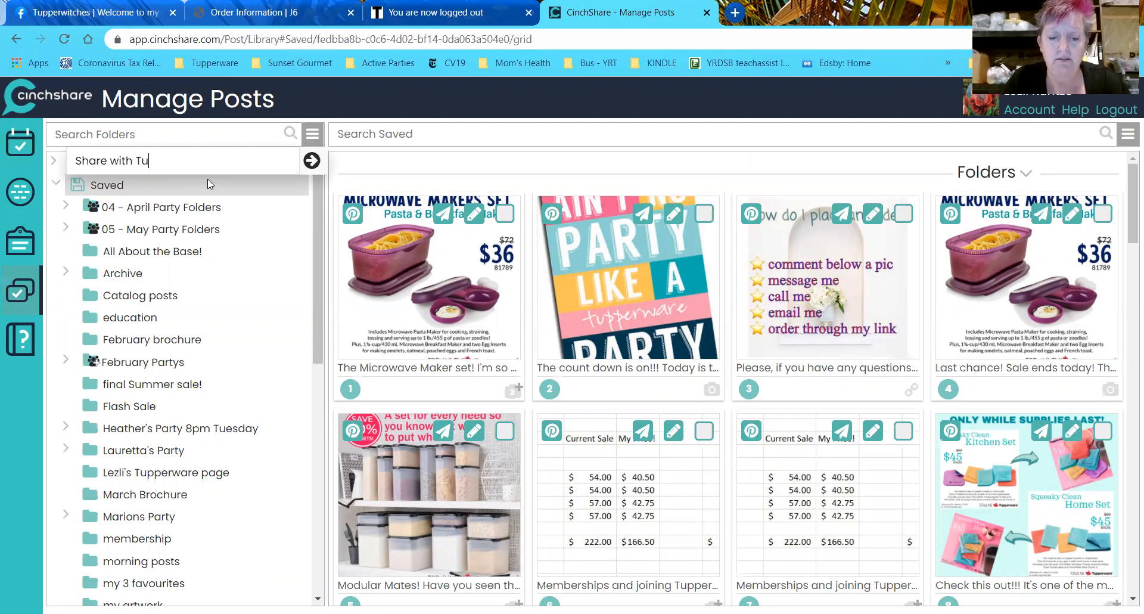
pyautogui.write('pperwitches')
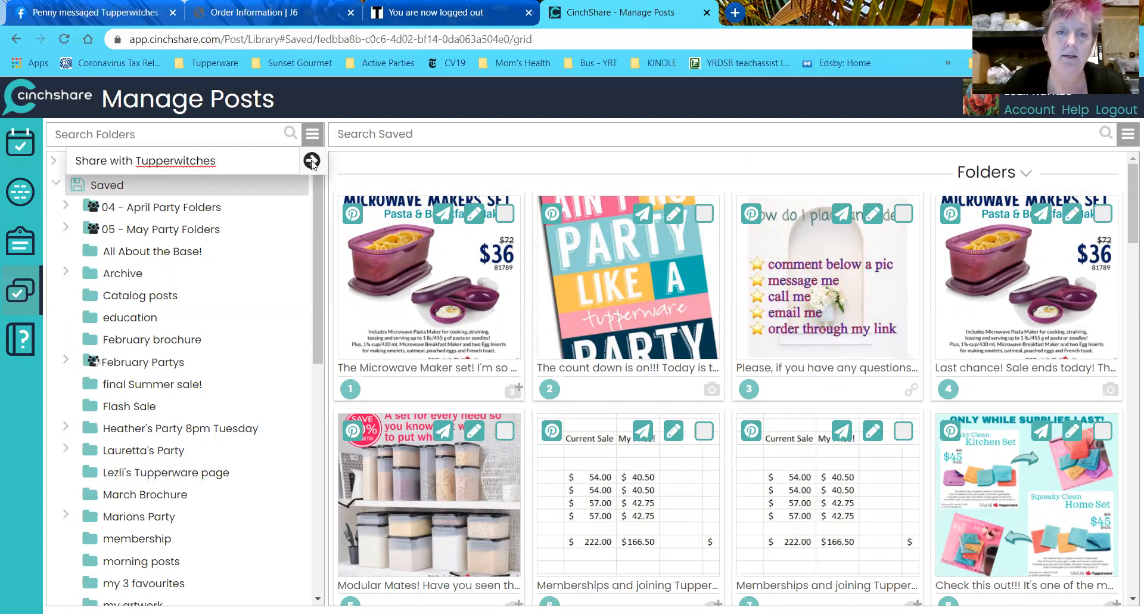
pyautogui.click(311, 161)
# - Share the Share with Tupperwitches folder with the description "THis will be oaioinvrgh erhaorg;oar" and copy its invite link
pyautogui.scroll(-2, 281, 299)
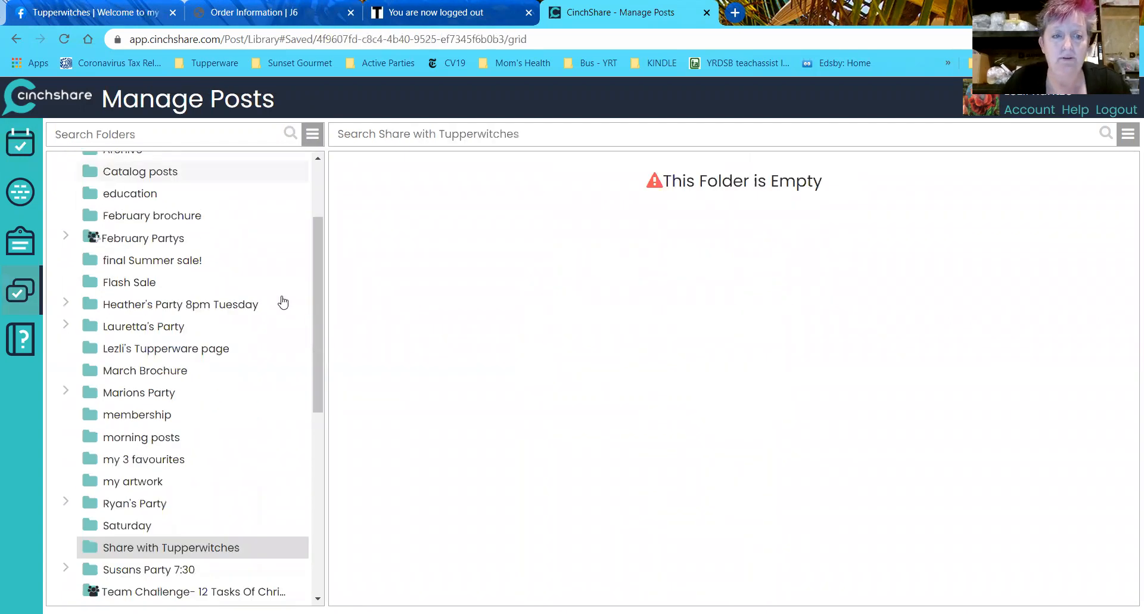
pyautogui.scroll(-2, 195, 480)
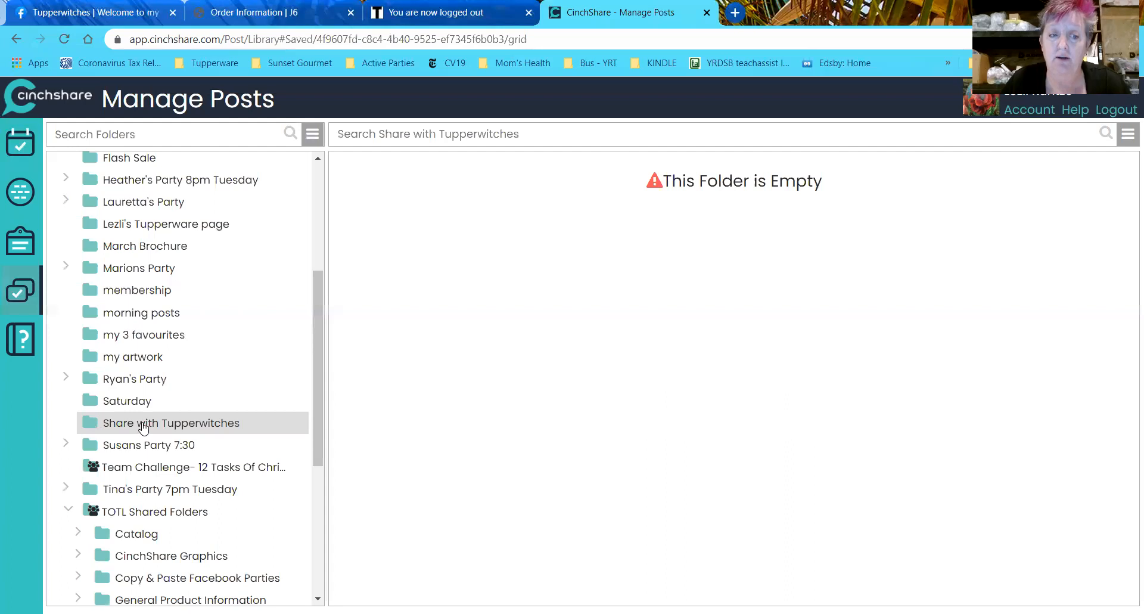
pyautogui.click(318, 135)
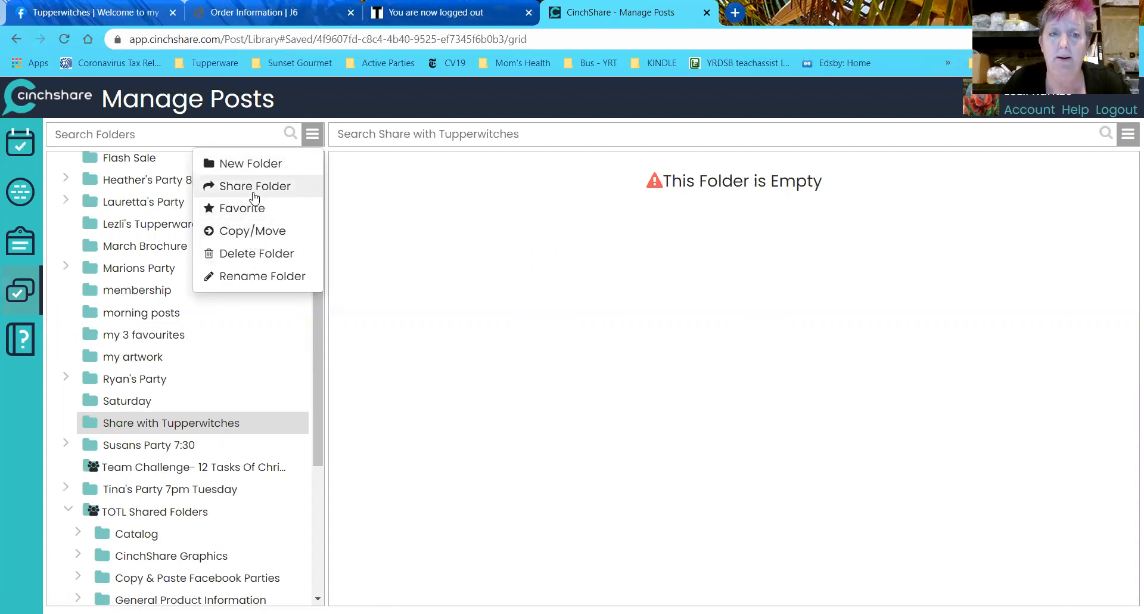
pyautogui.click(258, 190)
pyautogui.click(491, 256)
pyautogui.write('THis')
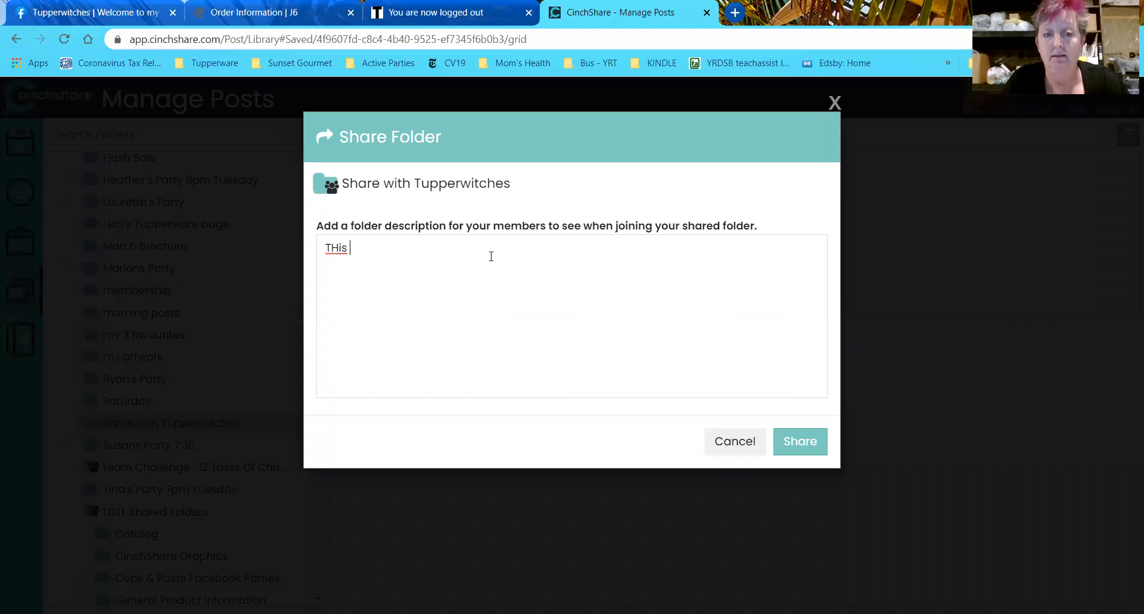
pyautogui.write(' will be')
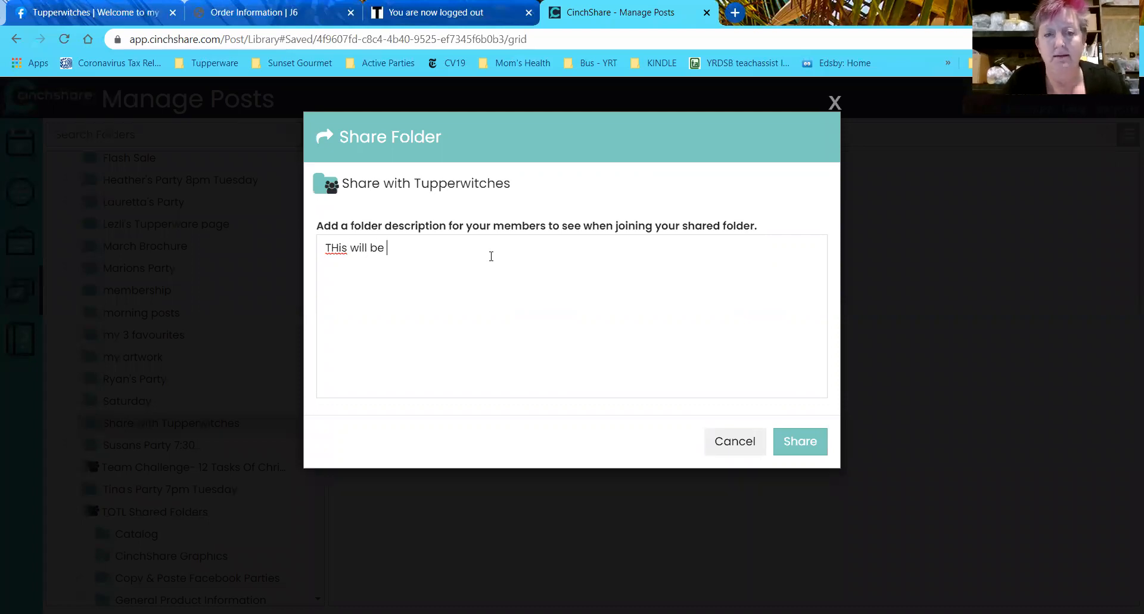
pyautogui.write(' oai')
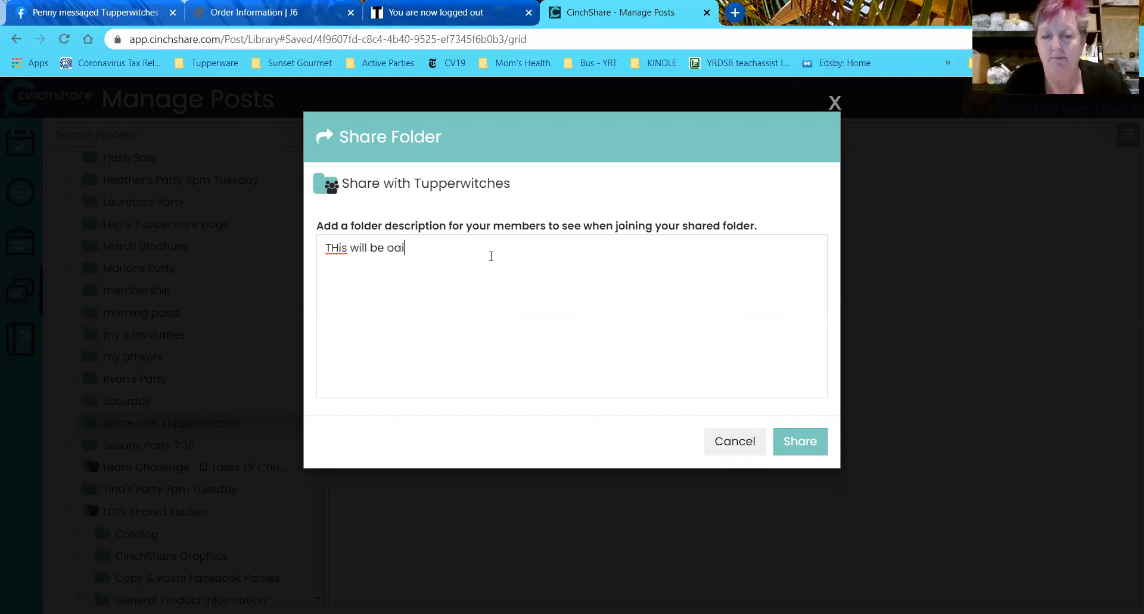
pyautogui.write('oinvrgh erhaorg;oar')
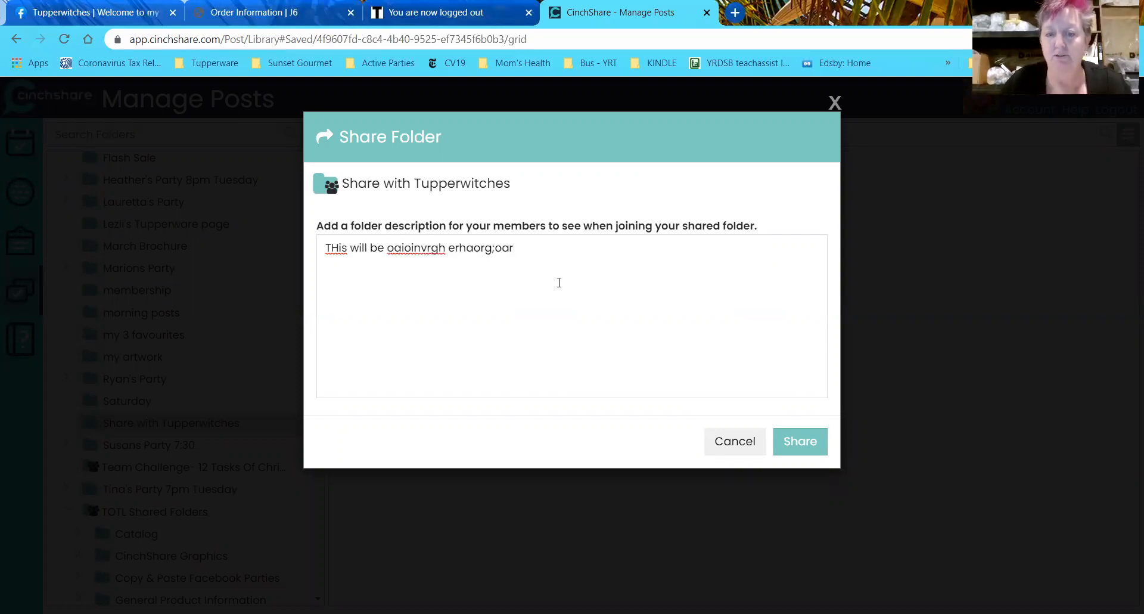
pyautogui.click(799, 443)
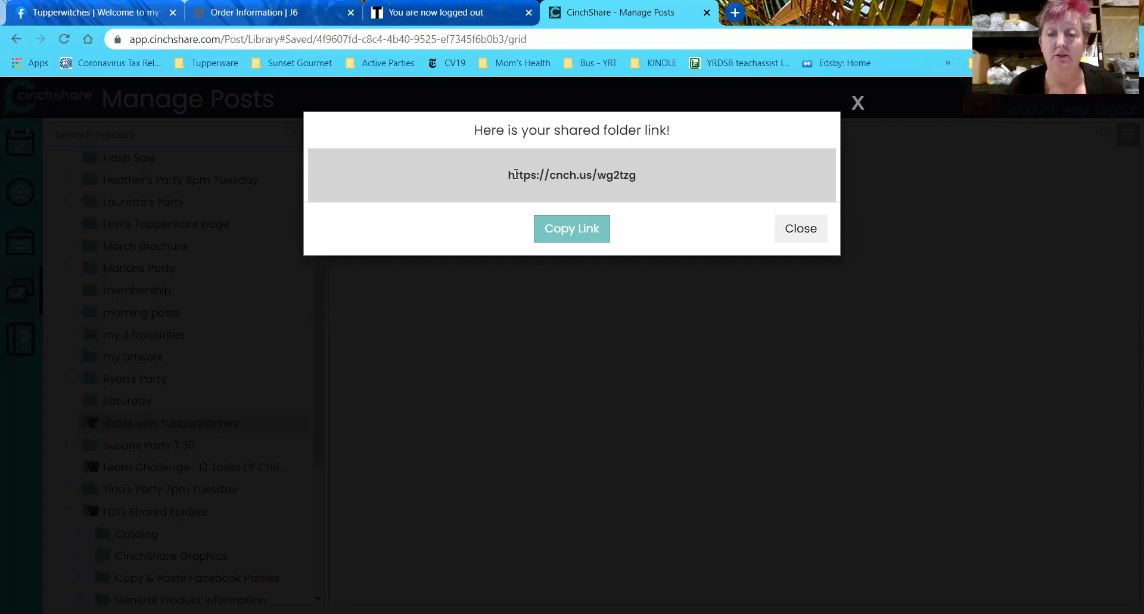
pyautogui.click(587, 232)
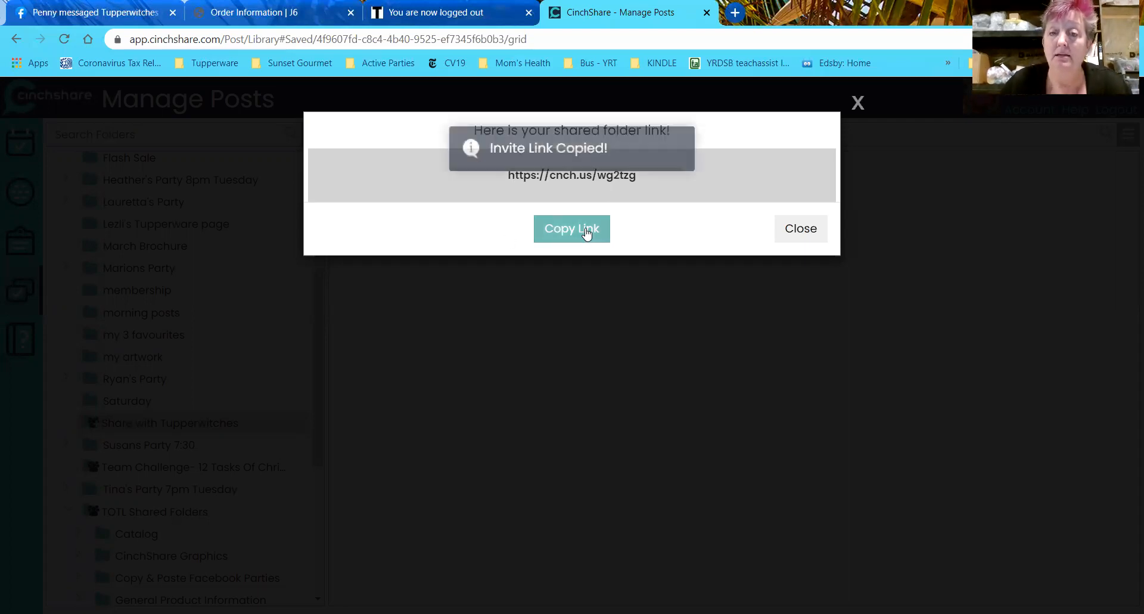
pyautogui.click(812, 237)
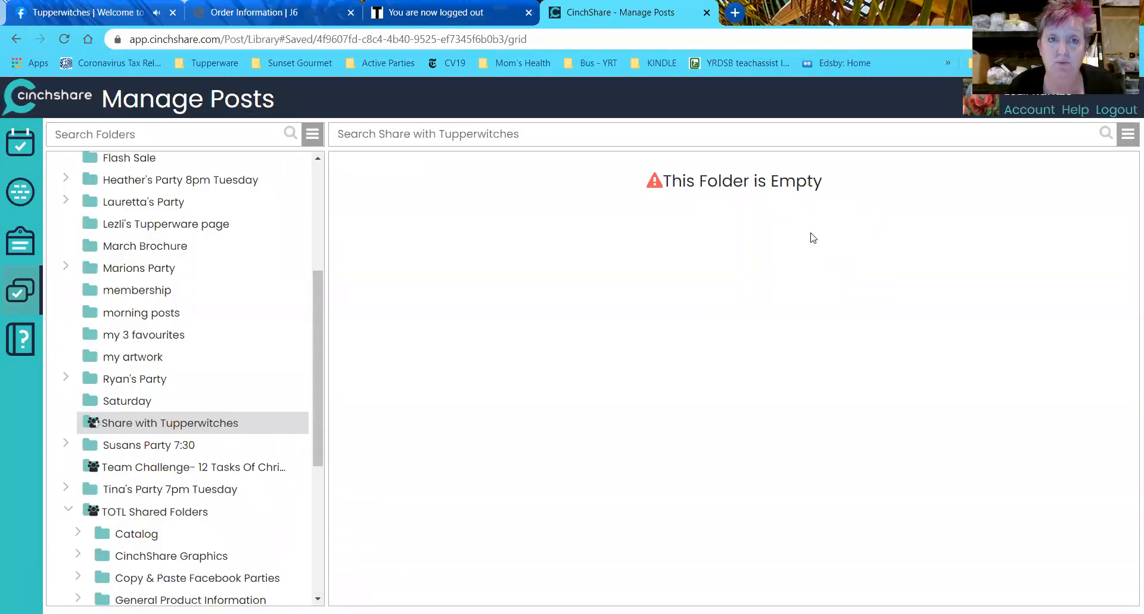
# - Begin a new scheduled post with the message "lkdsf;oairoaioaorinvaljfnvoar"
pyautogui.click(8, 150)
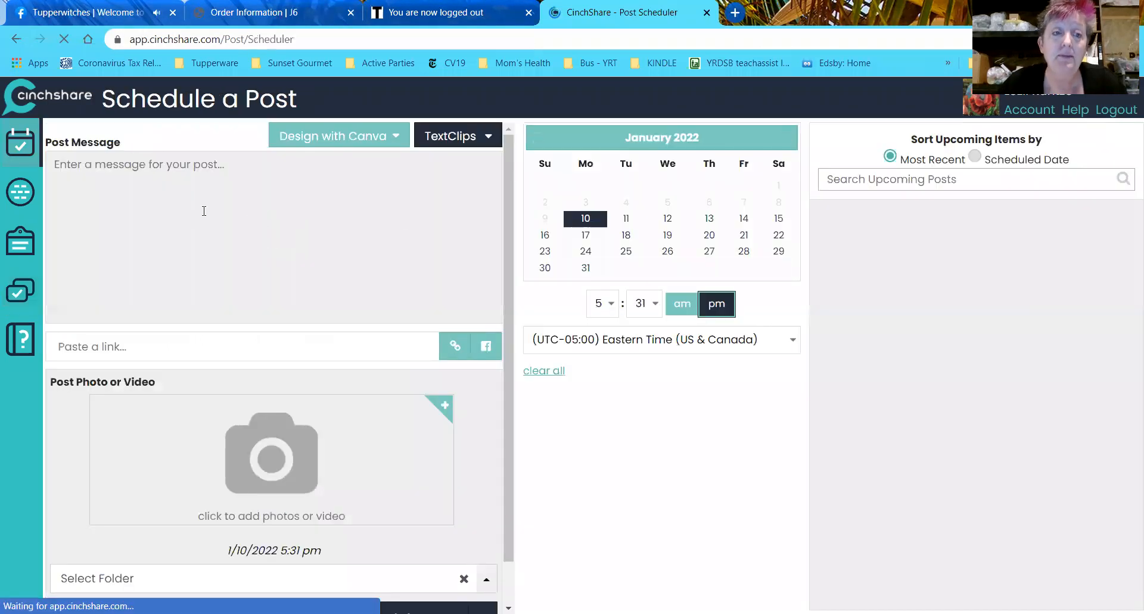
pyautogui.click(162, 179)
pyautogui.write('lkdsf;oairoaioaorinvaljfnvoar')
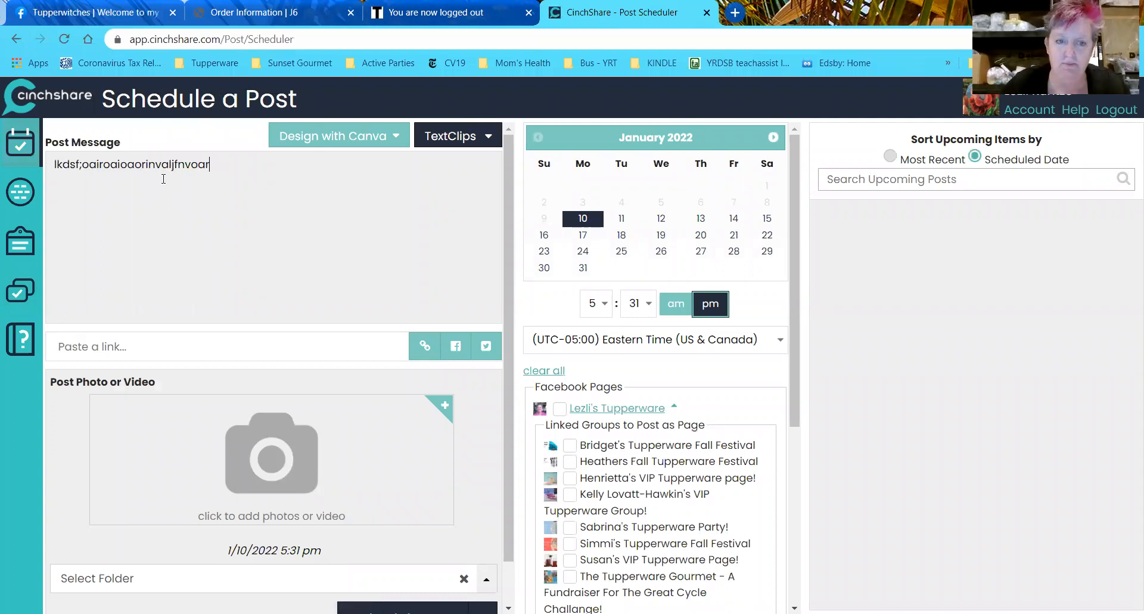
# - Attach the image 5d066a0c-7fc6-6394-98b1-719220636263.png from Downloads to the post
pyautogui.click(439, 408)
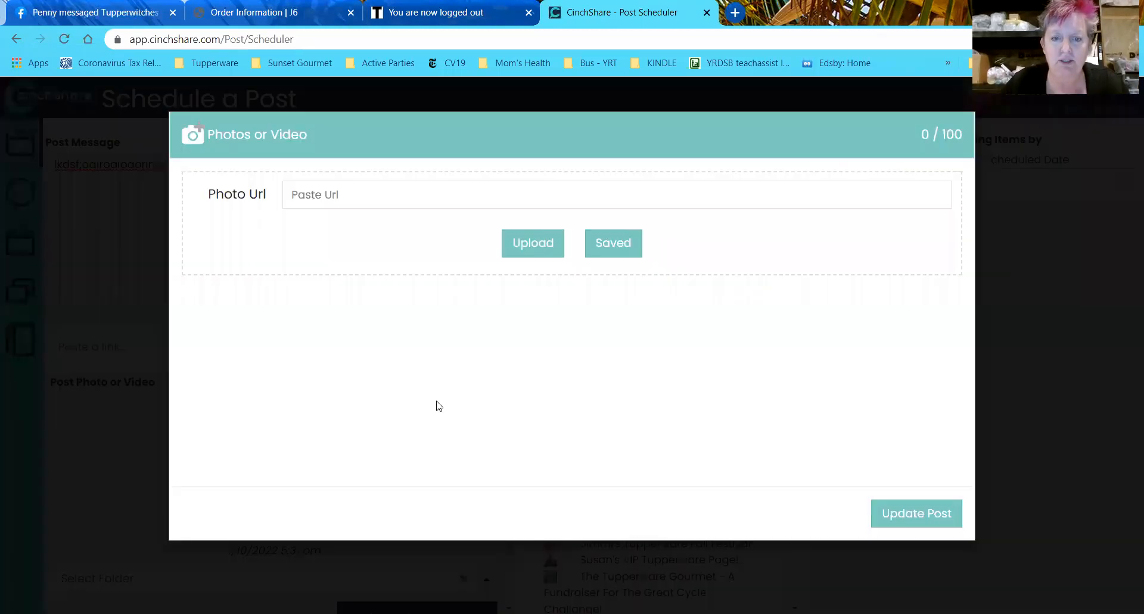
pyautogui.click(535, 241)
pyautogui.click(398, 134)
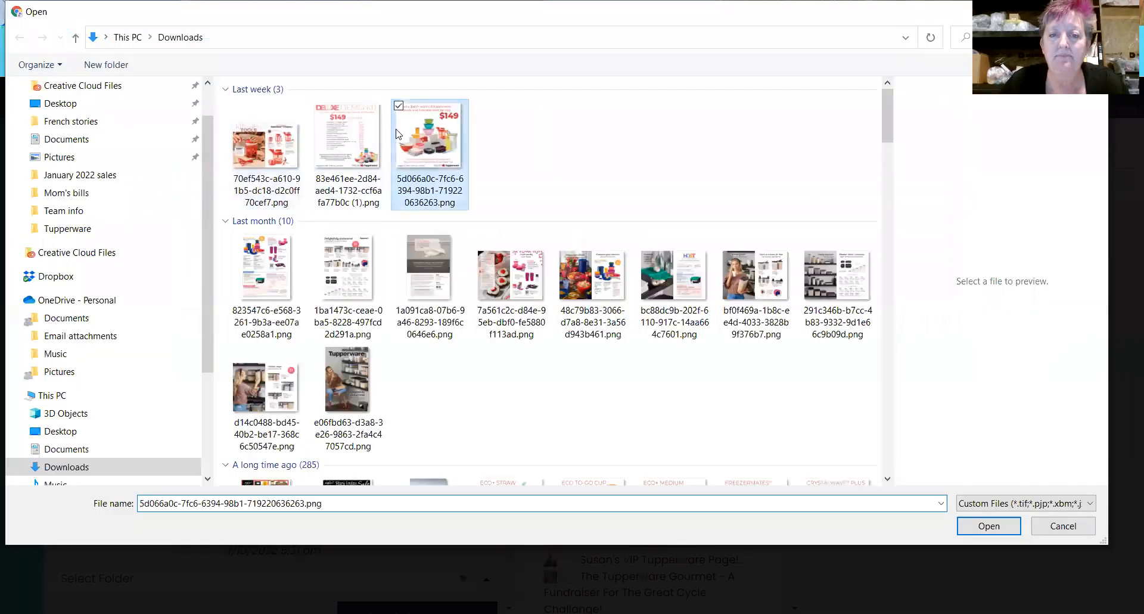
pyautogui.click(992, 525)
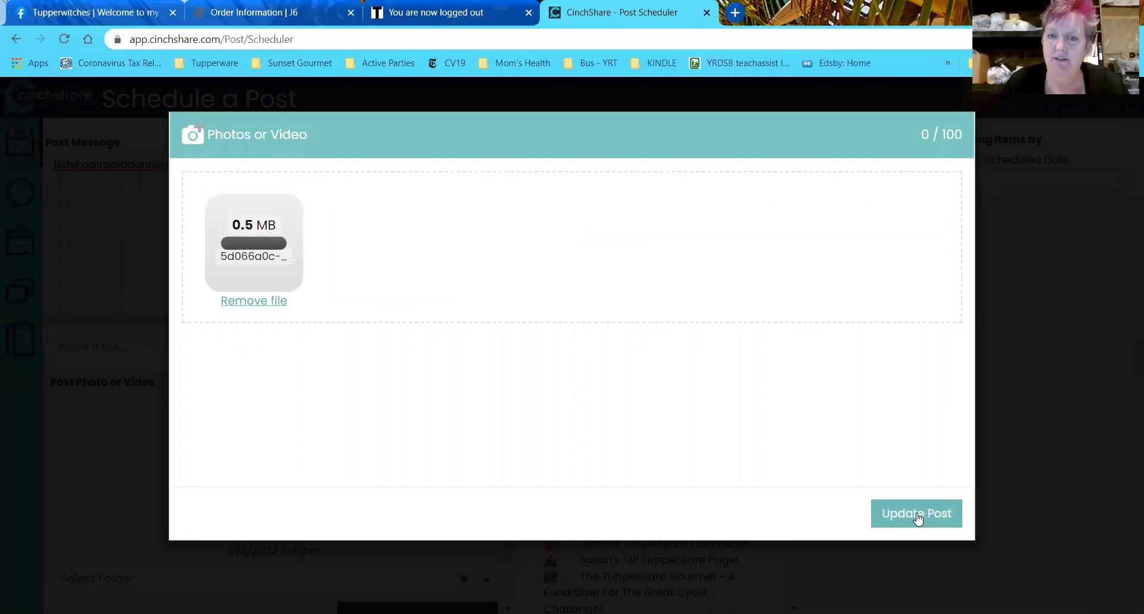
pyautogui.click(918, 513)
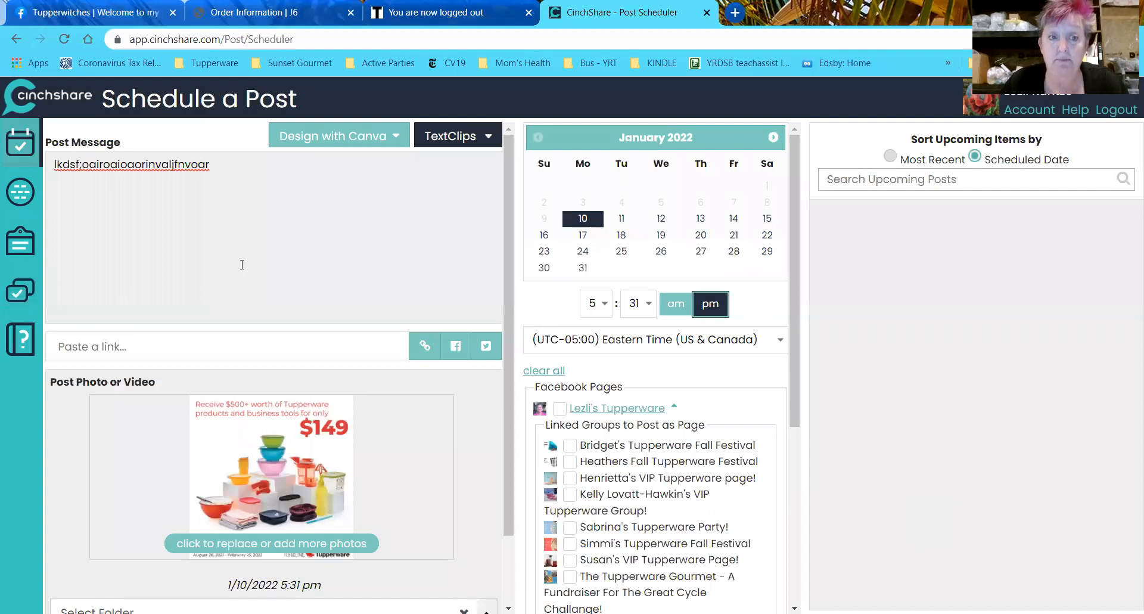
# - Select the seventh linked group under the first Facebook page as the post's destination and set the posting hour to 6 pm
pyautogui.scroll(-2, 543, 271)
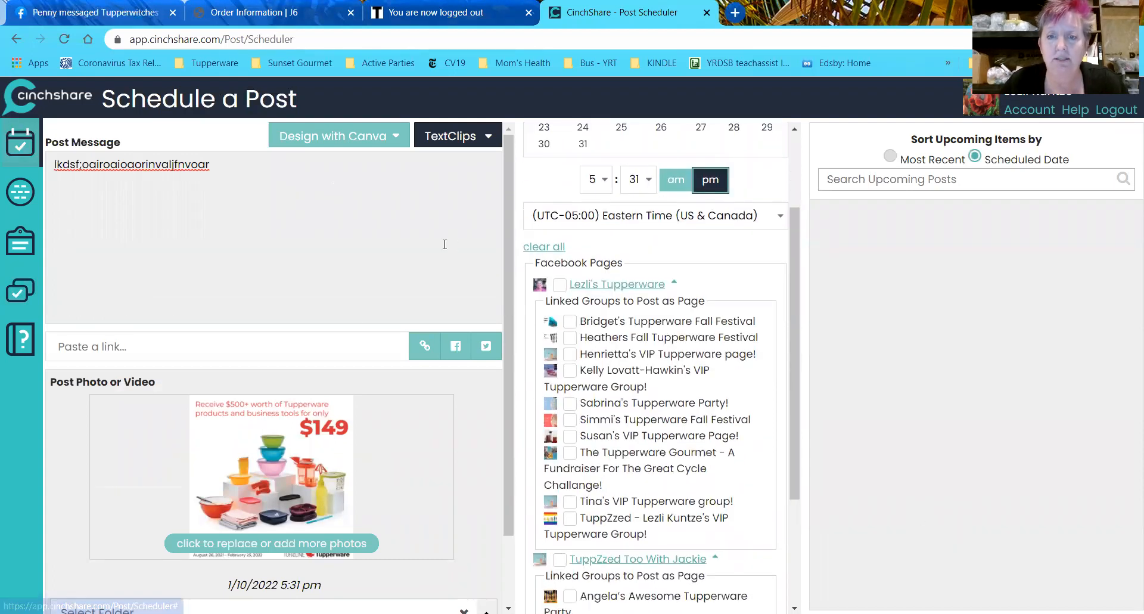
pyautogui.click(570, 437)
pyautogui.scroll(2, 575, 434)
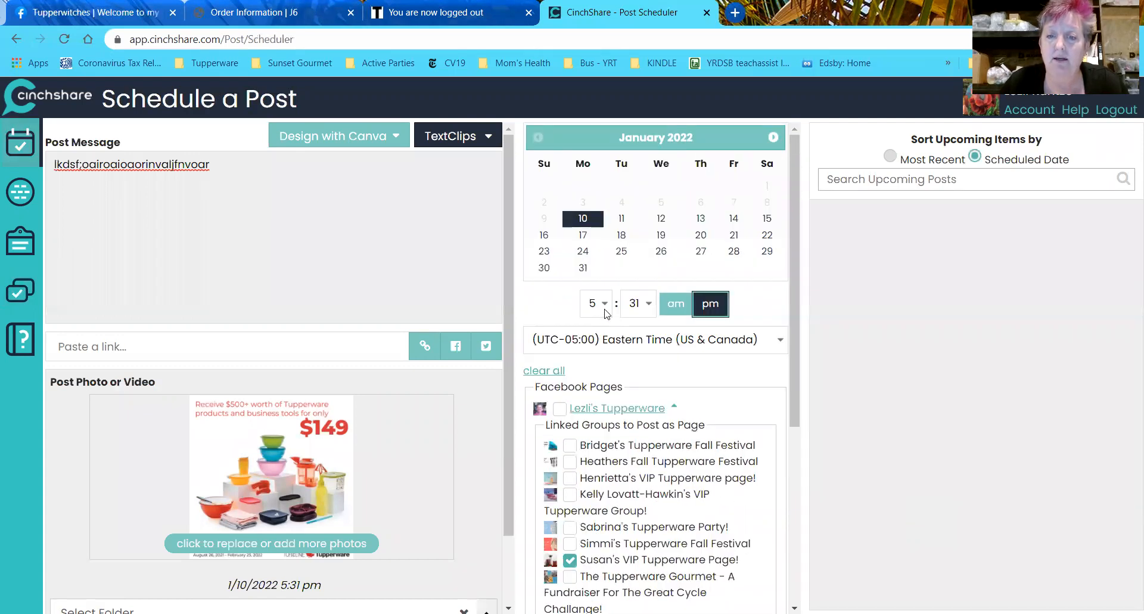
pyautogui.click(596, 303)
pyautogui.click(594, 481)
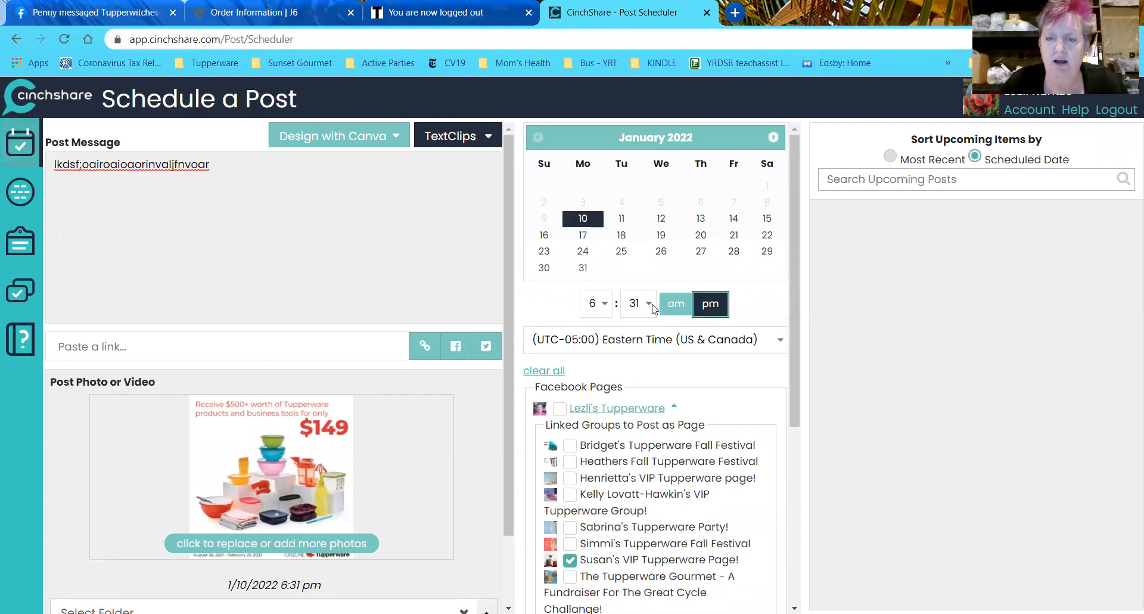
pyautogui.click(648, 303)
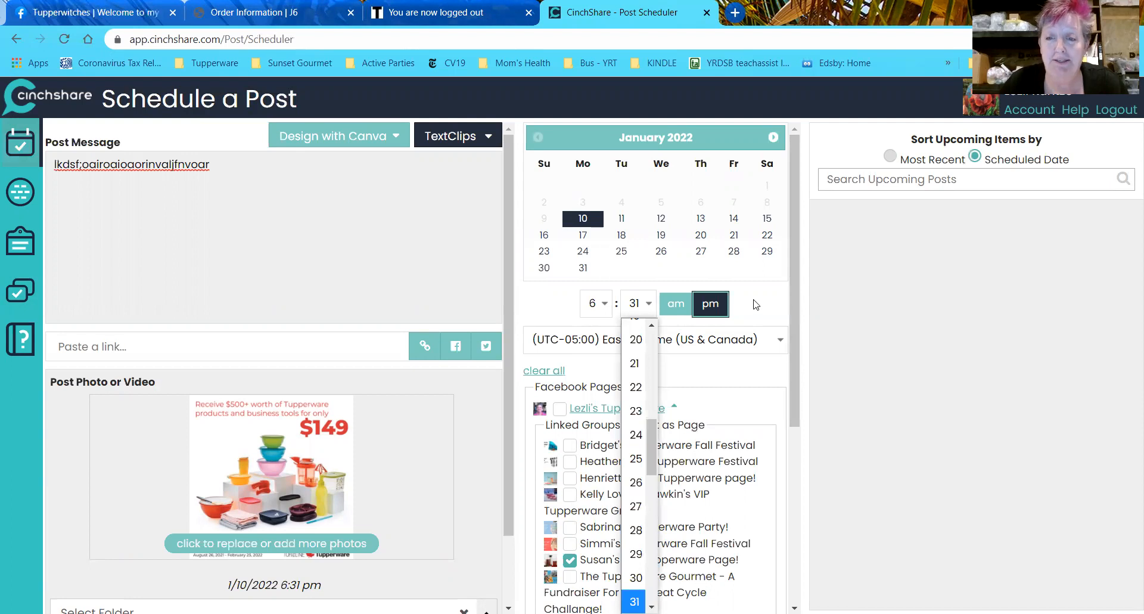
# - Save the post in the Share with Tupperwitches folder and schedule it for 1/10/2022 6:31 pm
pyautogui.scroll(-2, 374, 462)
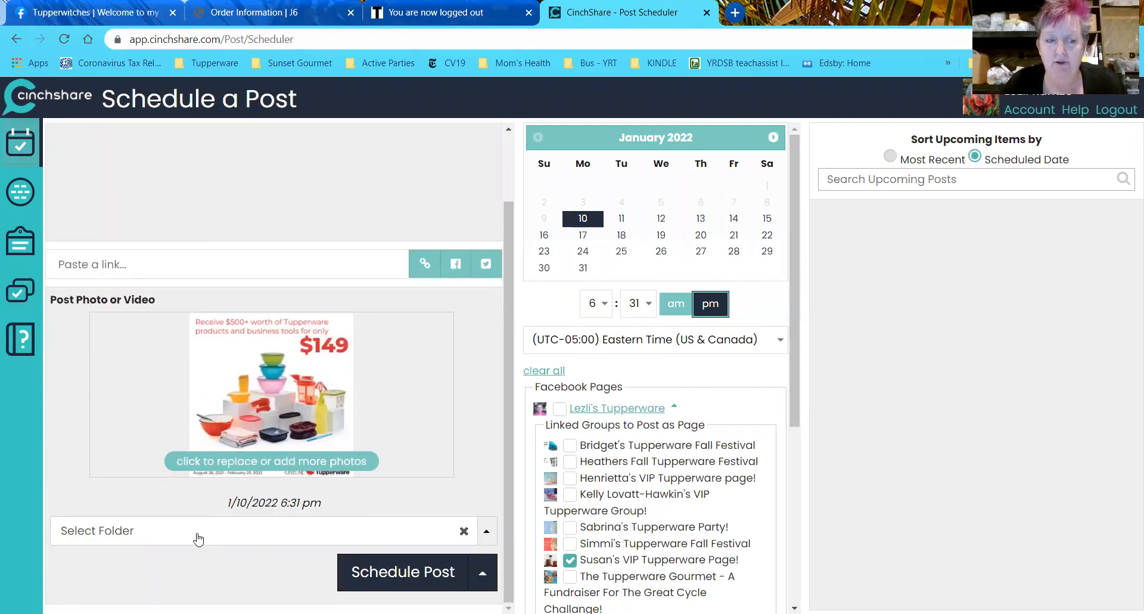
pyautogui.click(260, 532)
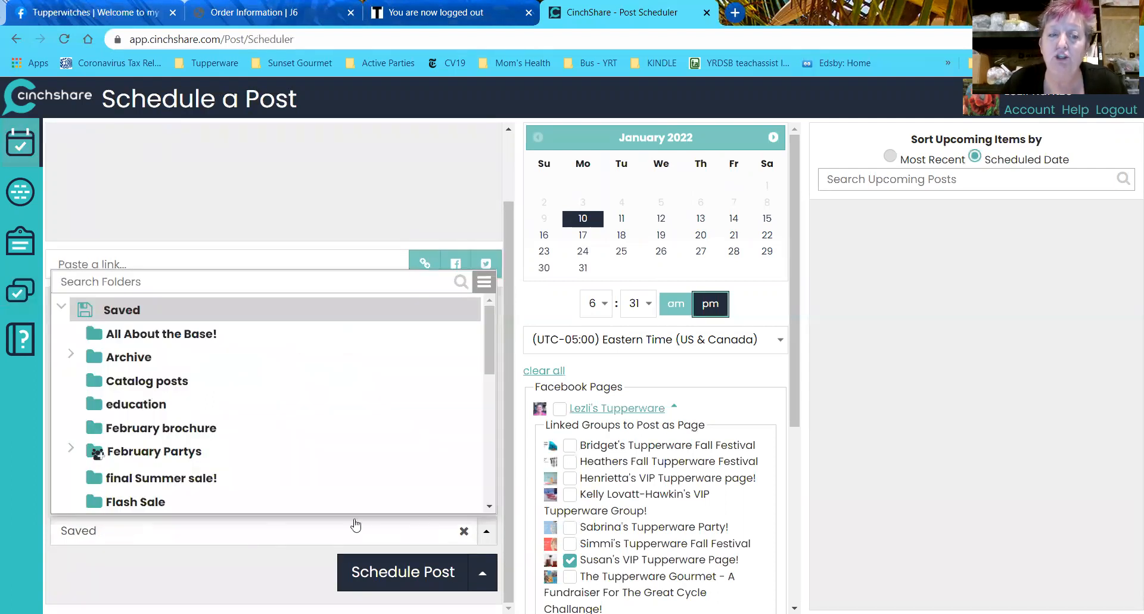
pyautogui.scroll(-10, 258, 406)
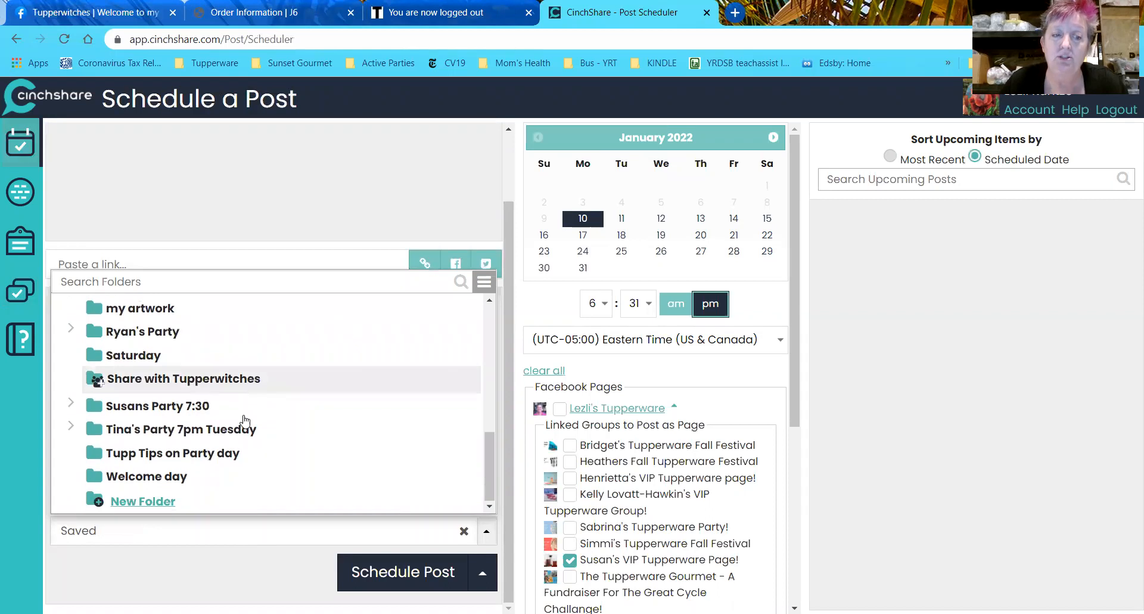
pyautogui.click(211, 384)
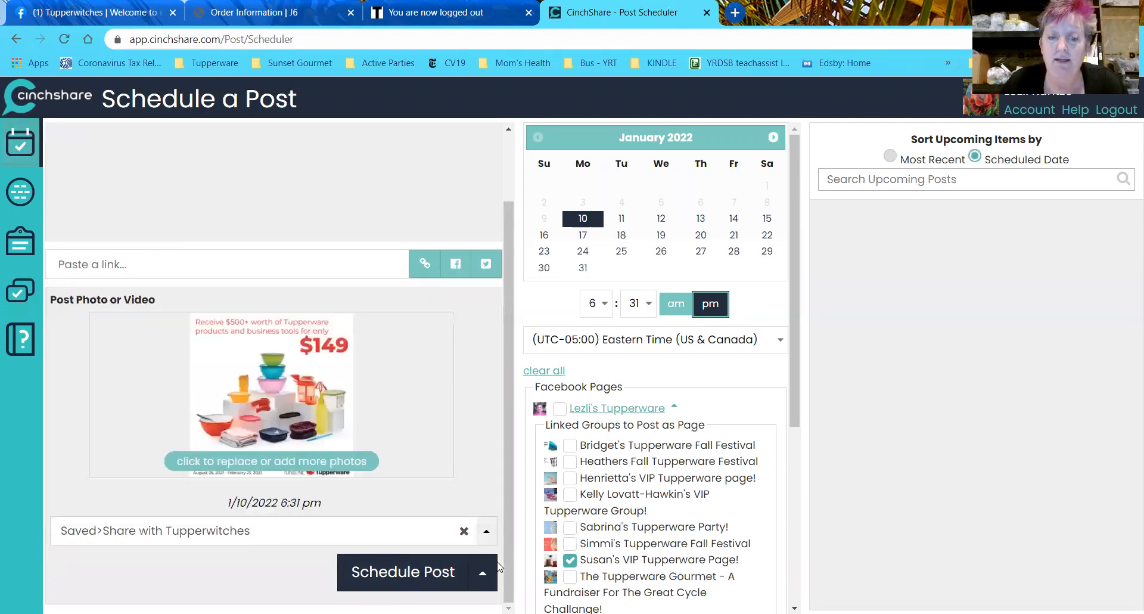
pyautogui.click(441, 569)
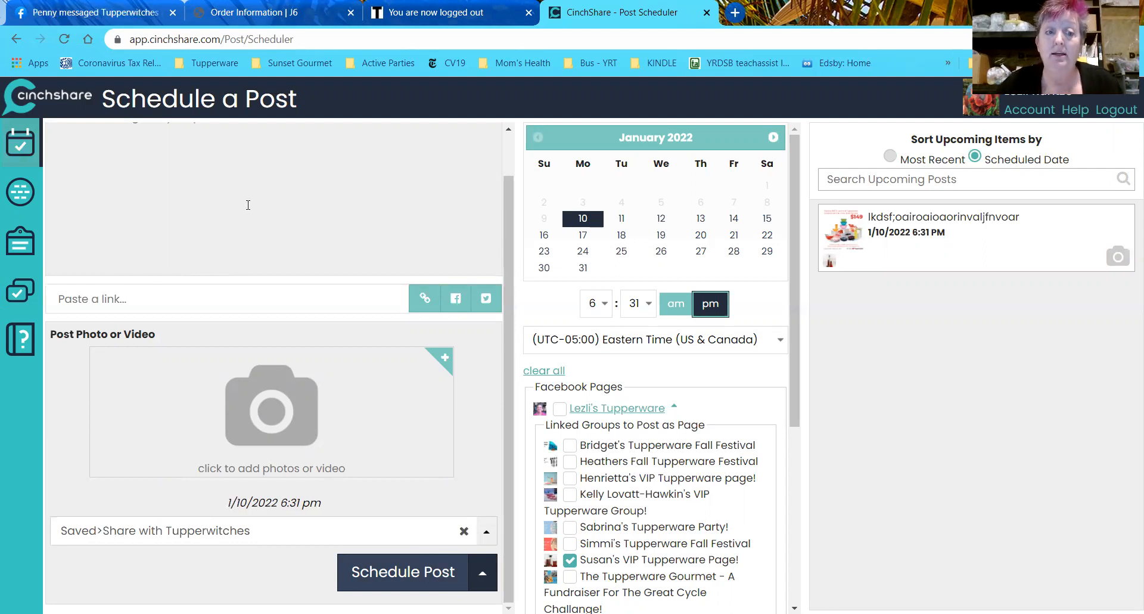
# - Examine the saved posts in the Share with Tupperwitches folder under Manage Posts and the folder's available options
pyautogui.click(21, 285)
pyautogui.click(120, 192)
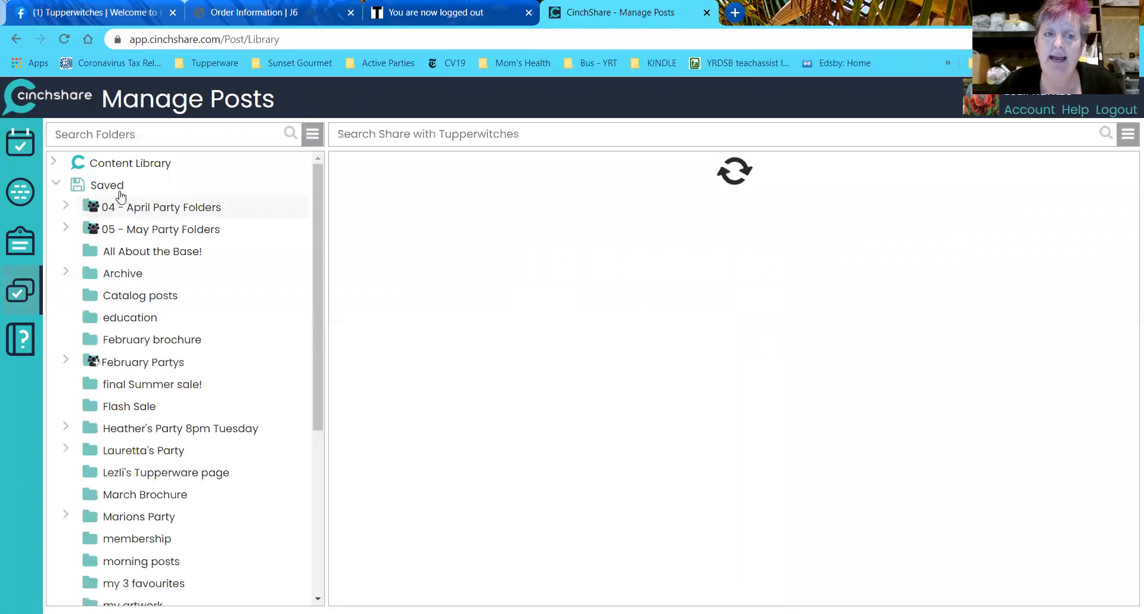
pyautogui.scroll(-5, 115, 409)
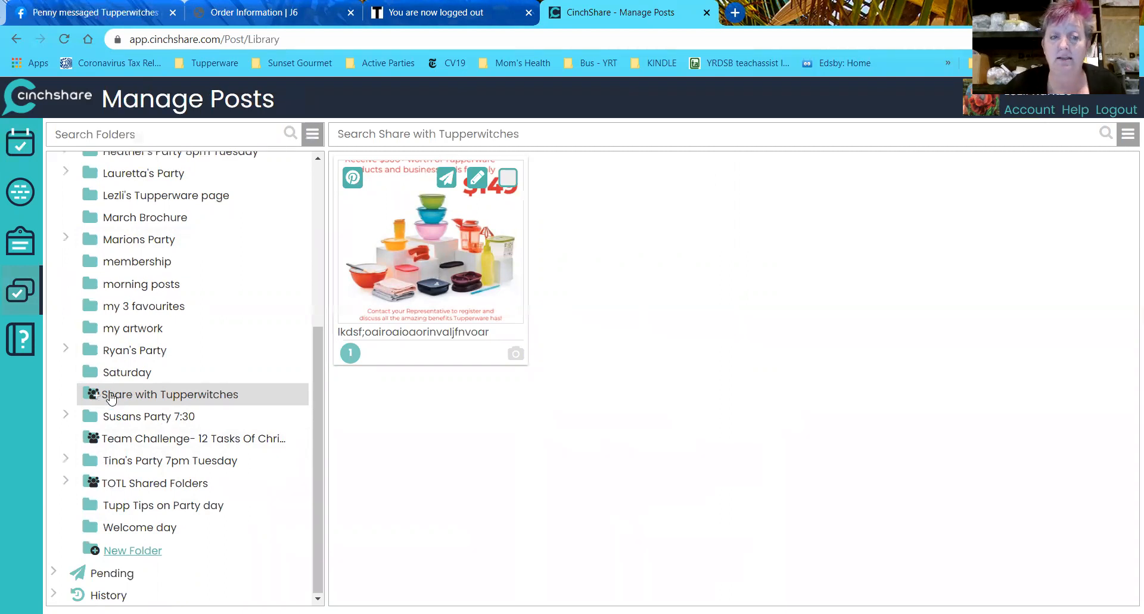
pyautogui.click(311, 134)
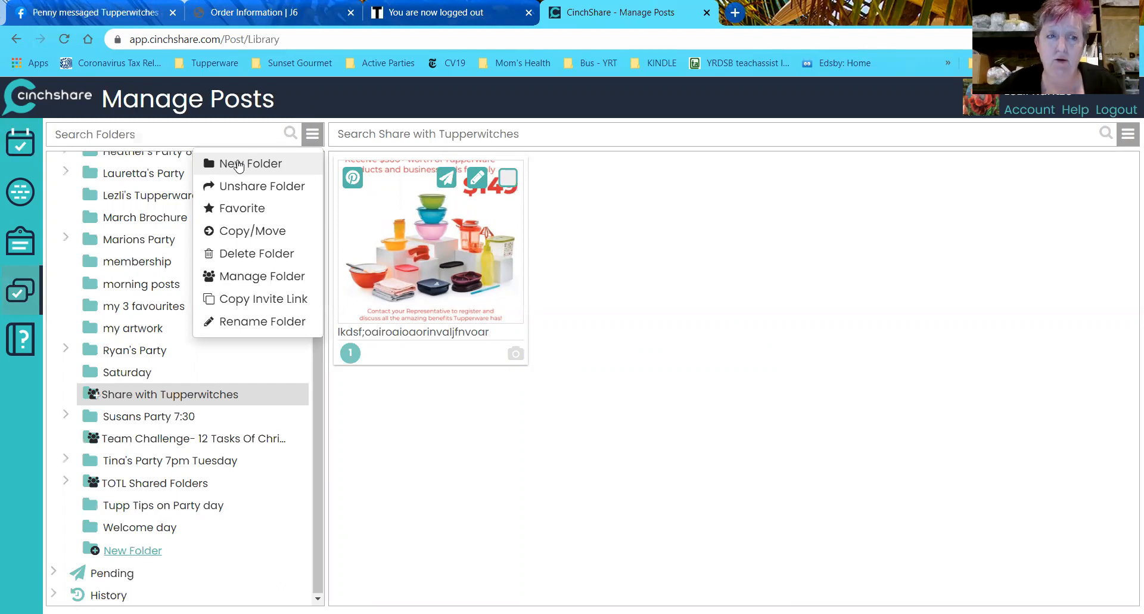
pyautogui.click(30, 146)
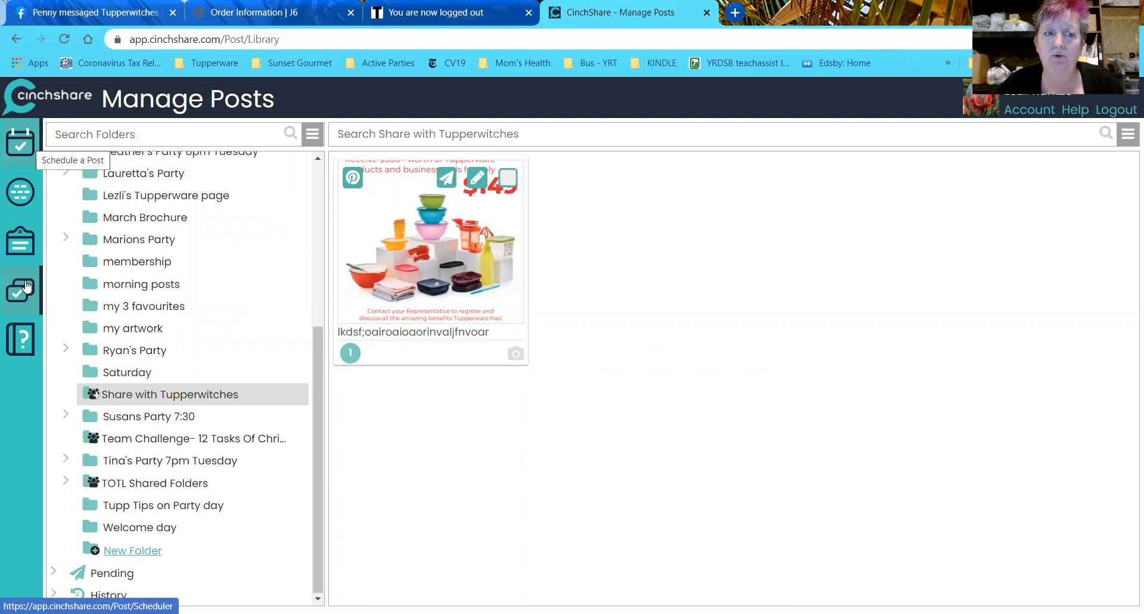
# - Edit the upcoming post "lkdsf;oairoaioaorinvaljfnvoar", assign it to the Share with Tupperwitches folder, and schedule it again
pyautogui.click(21, 160)
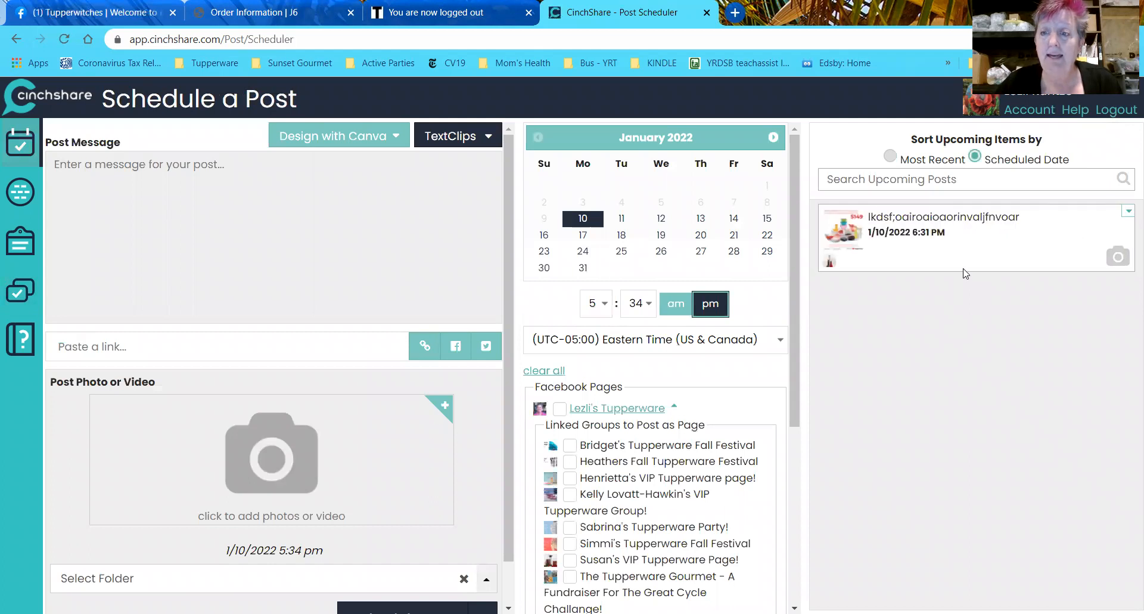
pyautogui.click(1127, 213)
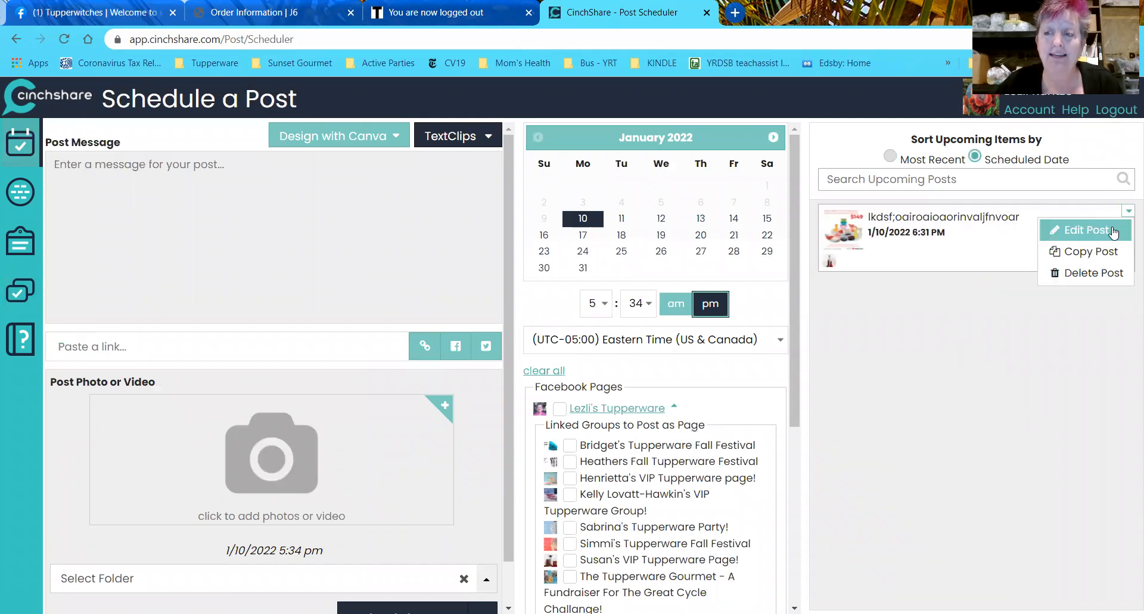
pyautogui.click(1113, 231)
pyautogui.scroll(-2, 261, 297)
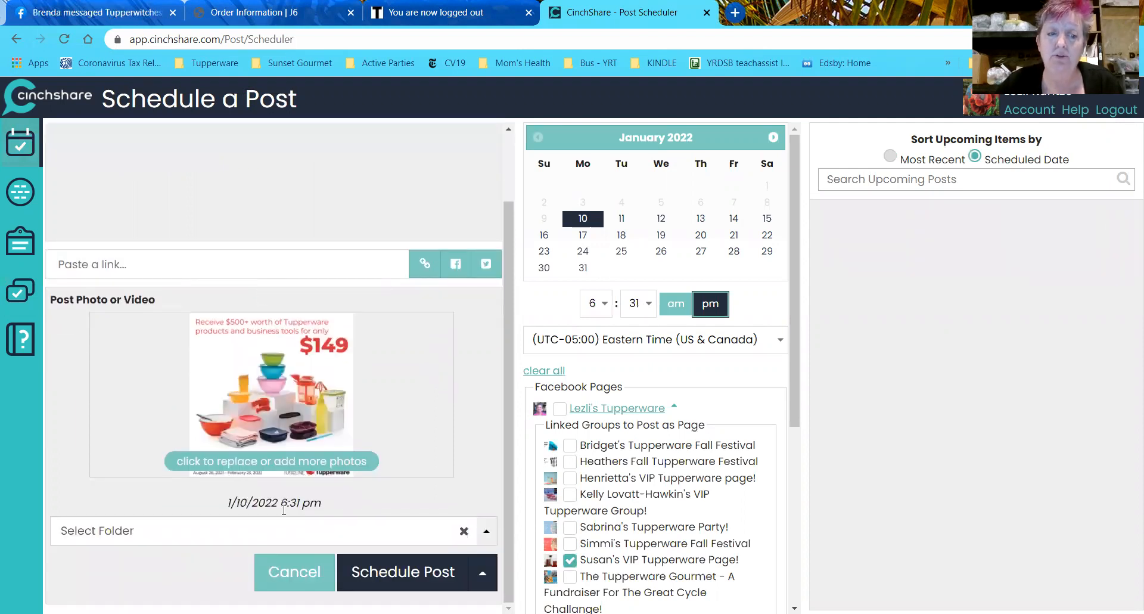
pyautogui.click(335, 536)
pyautogui.scroll(-5, 259, 352)
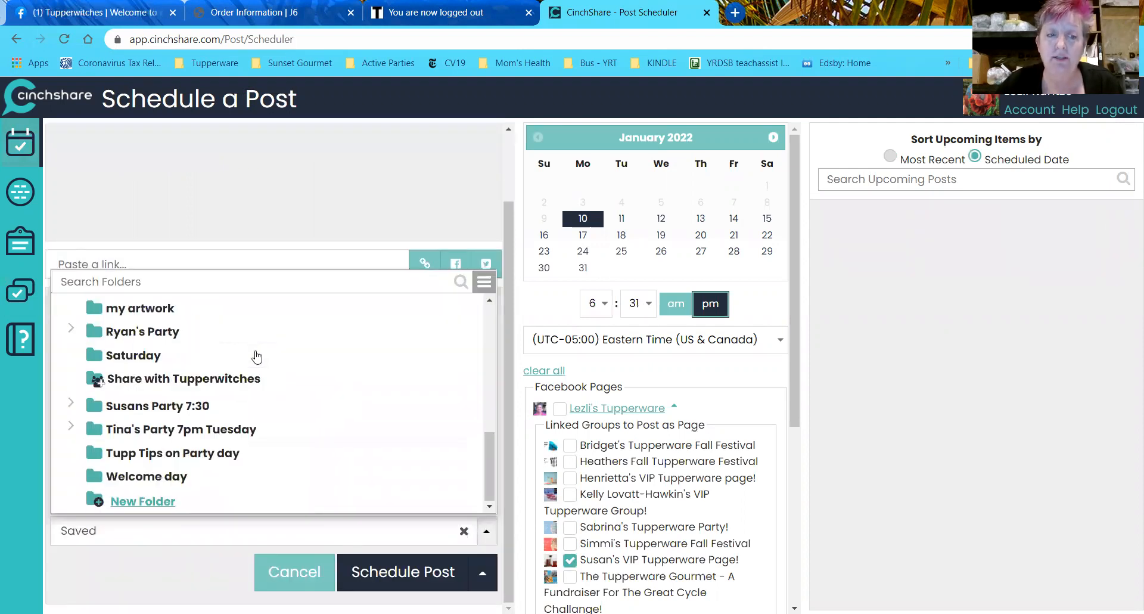
pyautogui.click(239, 383)
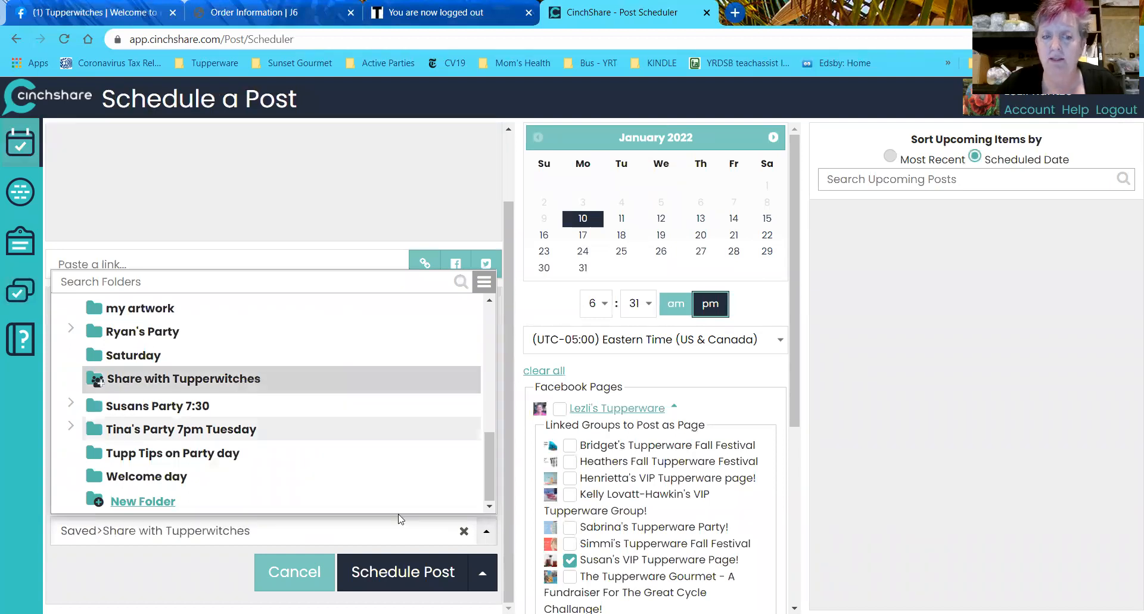
pyautogui.click(403, 572)
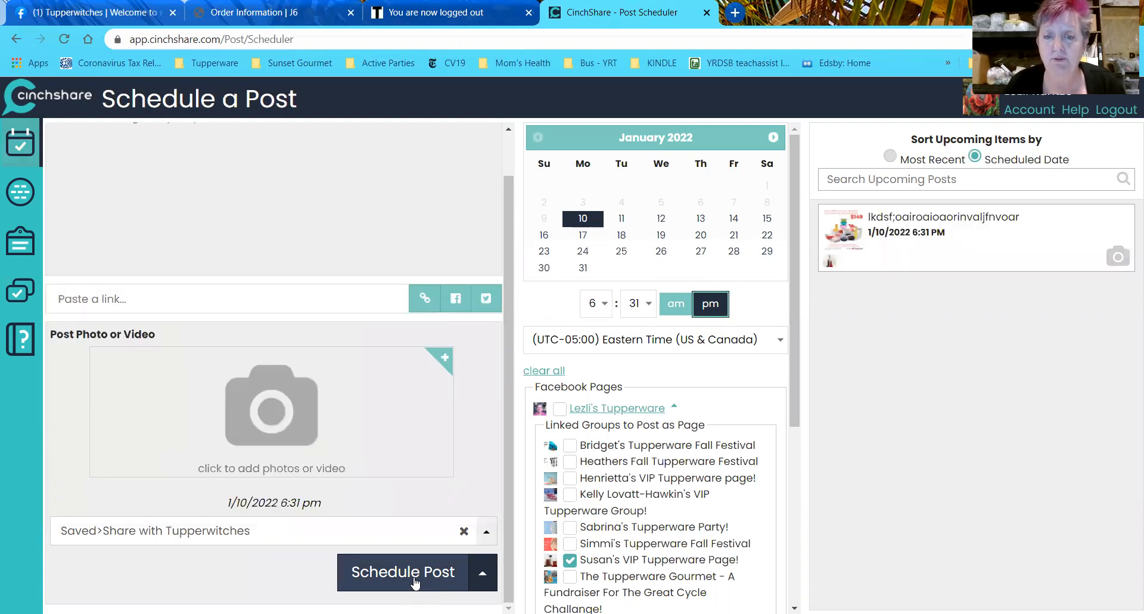